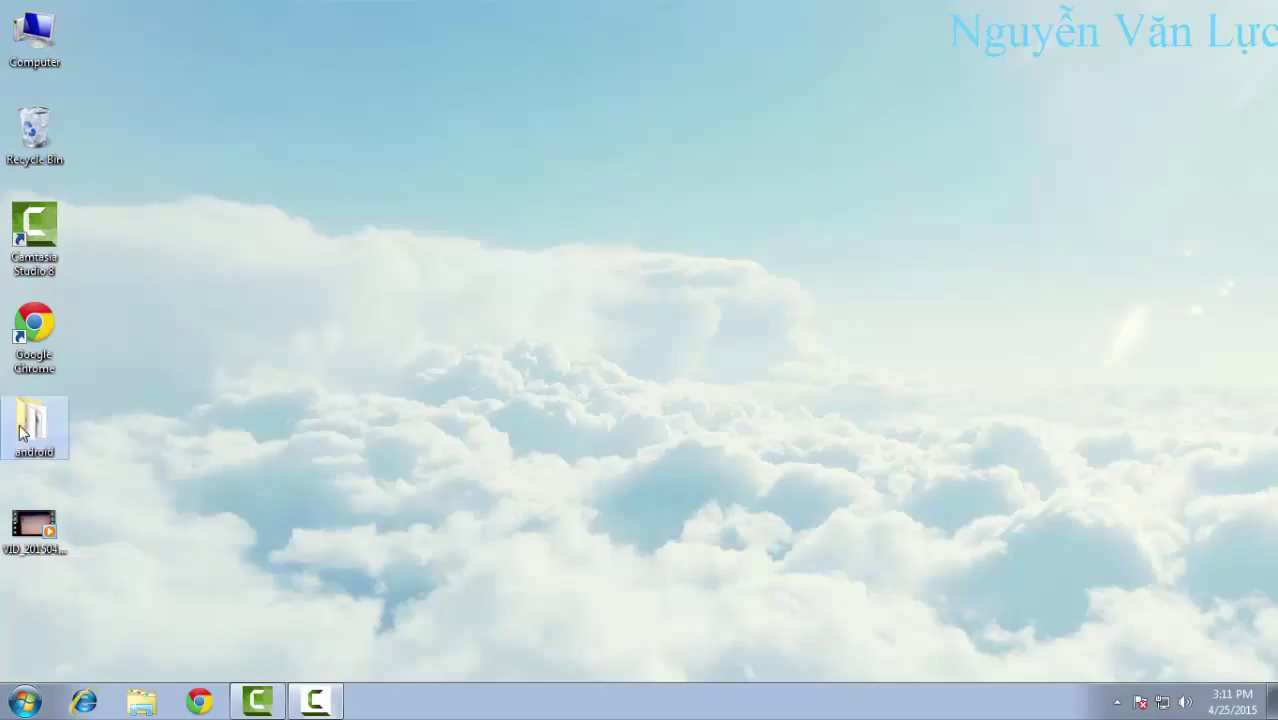
- Open the computer's drive list, refresh it, and dismiss AutoPlay for the ANDROID (E:) drive
{"action": "double_click", "coordinate": [92, 418]}
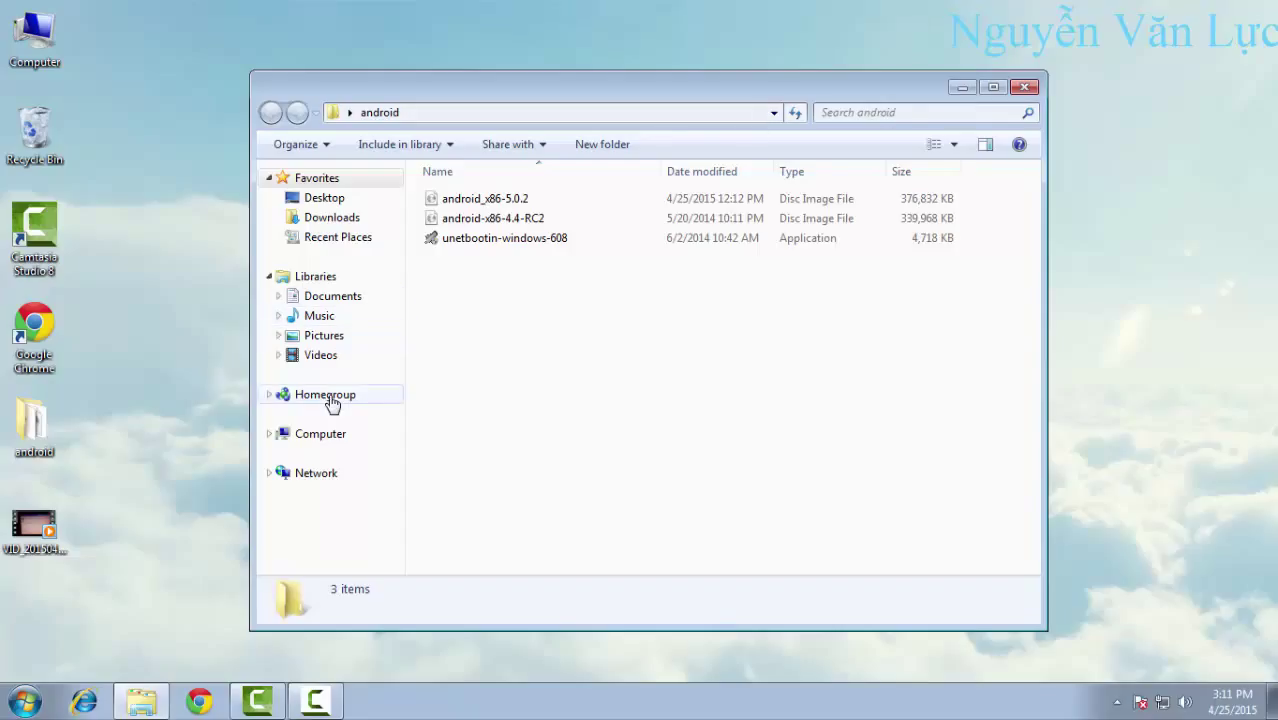
{"action": "left_click", "coordinate": [333, 433]}
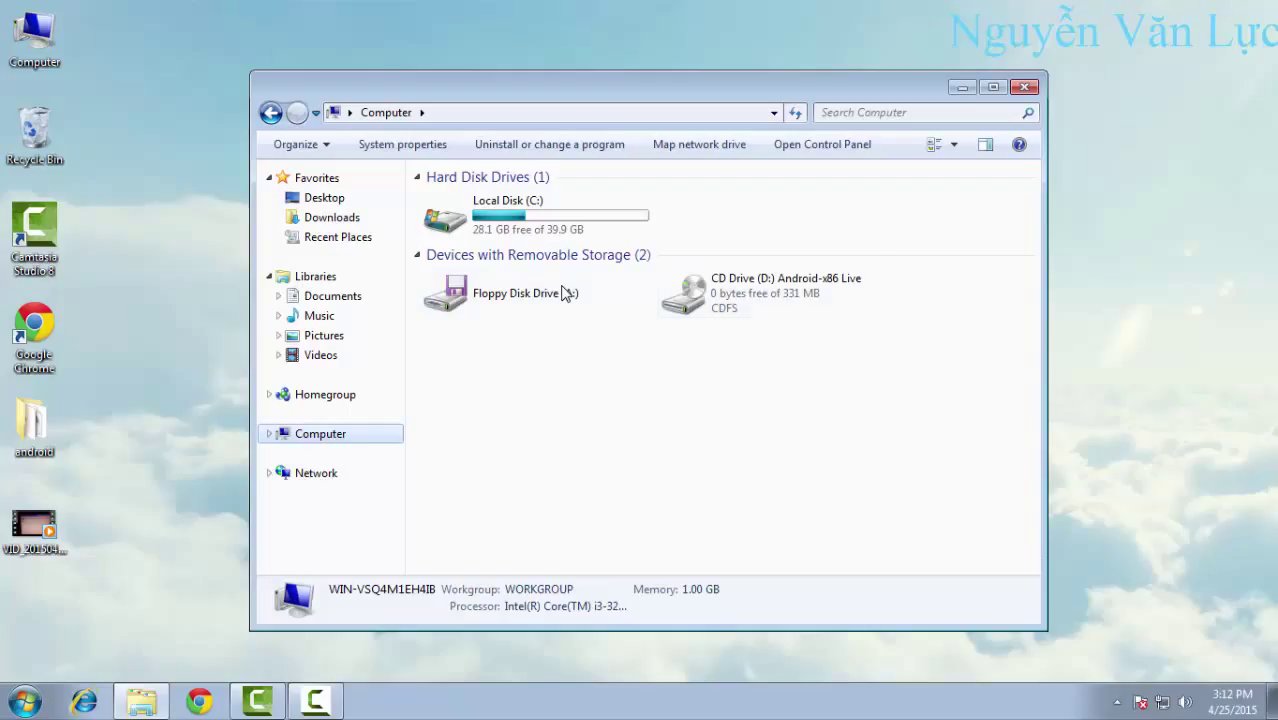
{"action": "right_click", "coordinate": [826, 409]}
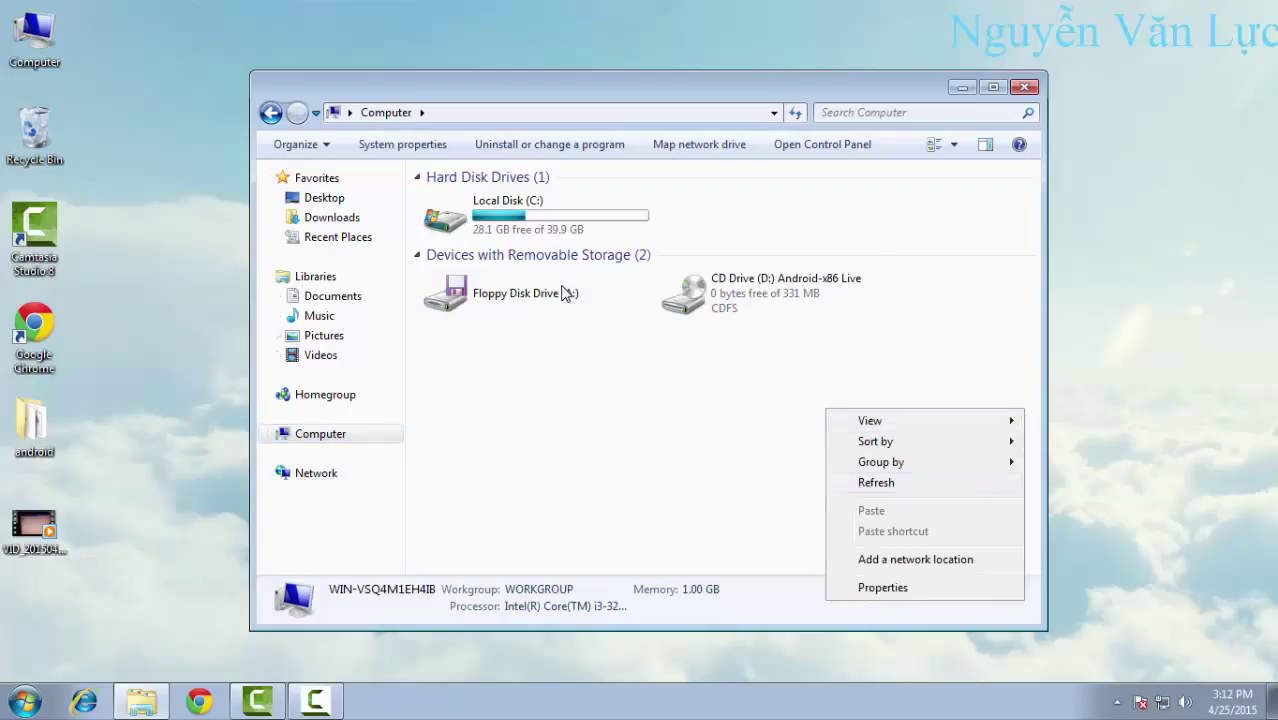
{"action": "key", "text": "Escape"}
{"action": "key", "text": "shift+F10"}
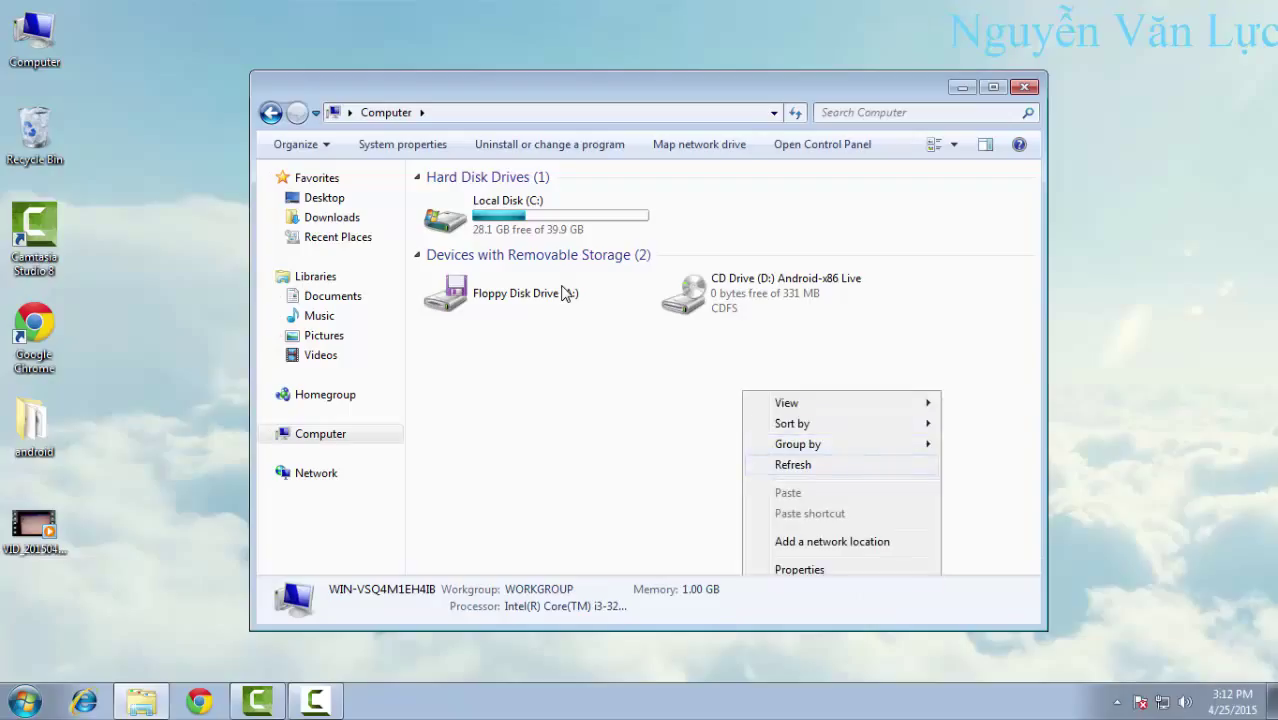
{"action": "key", "text": "Return"}
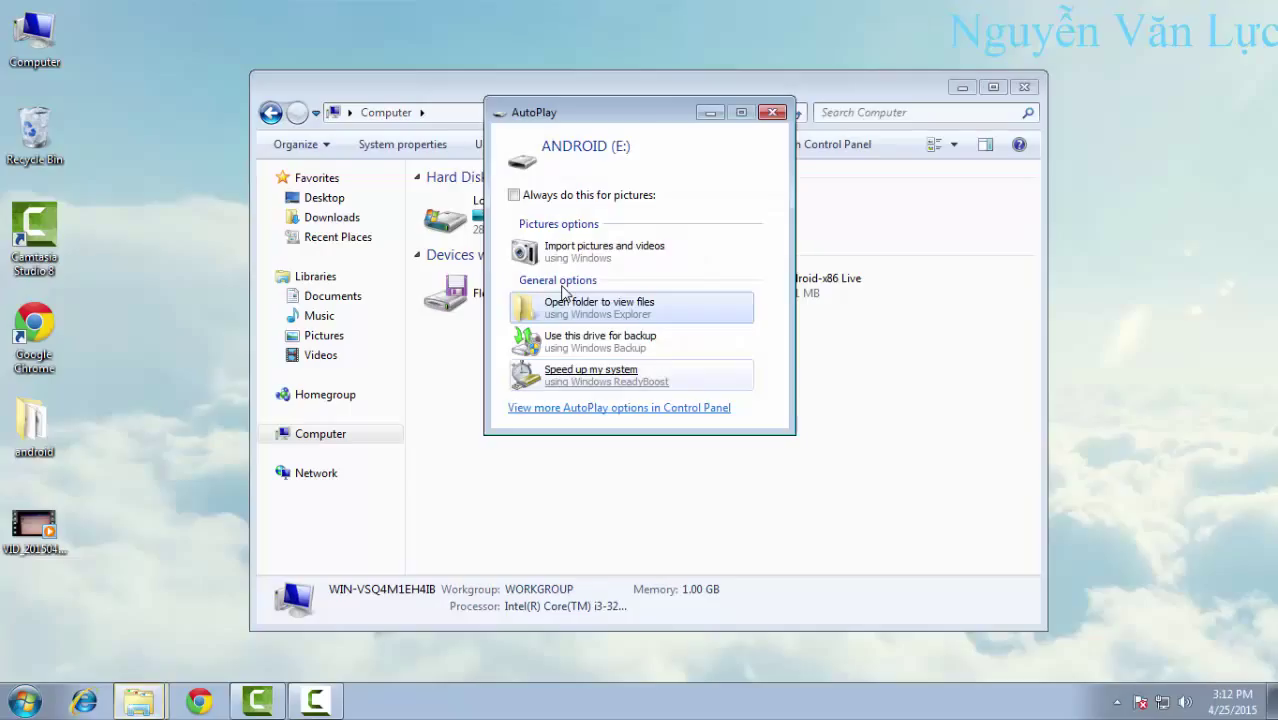
{"action": "left_click", "coordinate": [564, 296]}
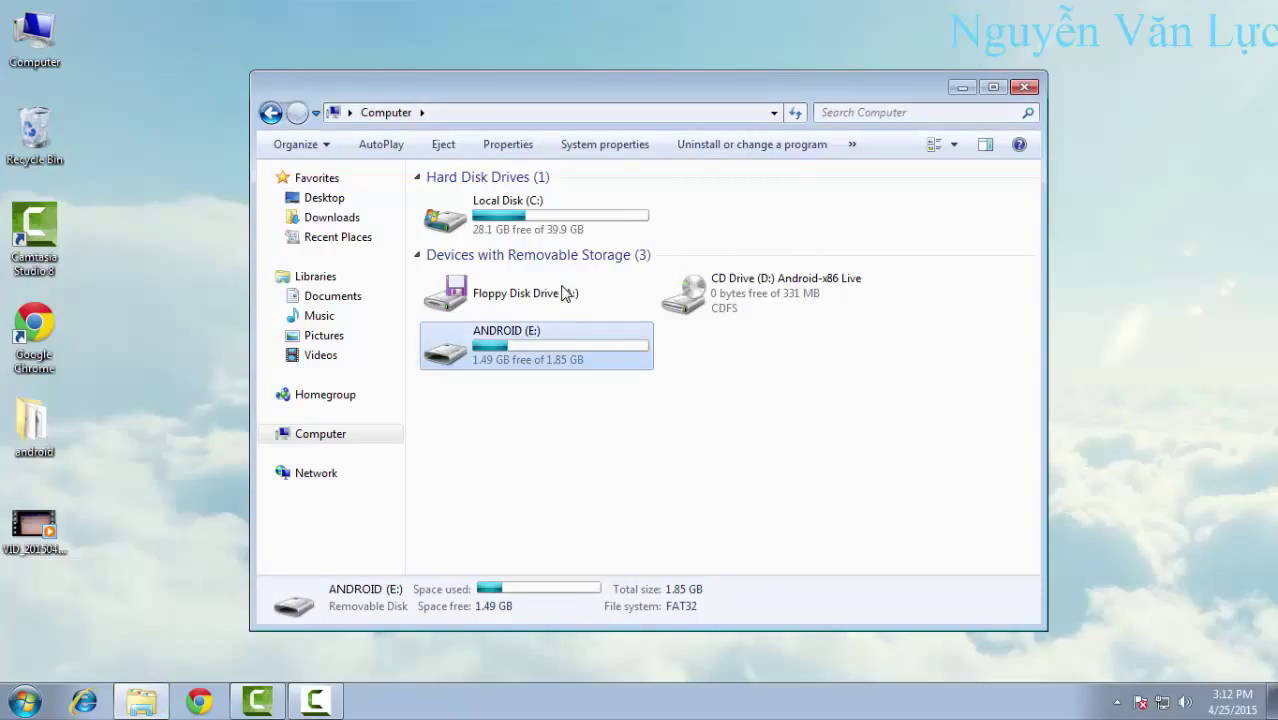
- Quick-format the ANDROID (E:) drive as FAT32 with 4096-byte allocation units and the label ANDROID, and close the file window
{"action": "right_click", "coordinate": [494, 346]}
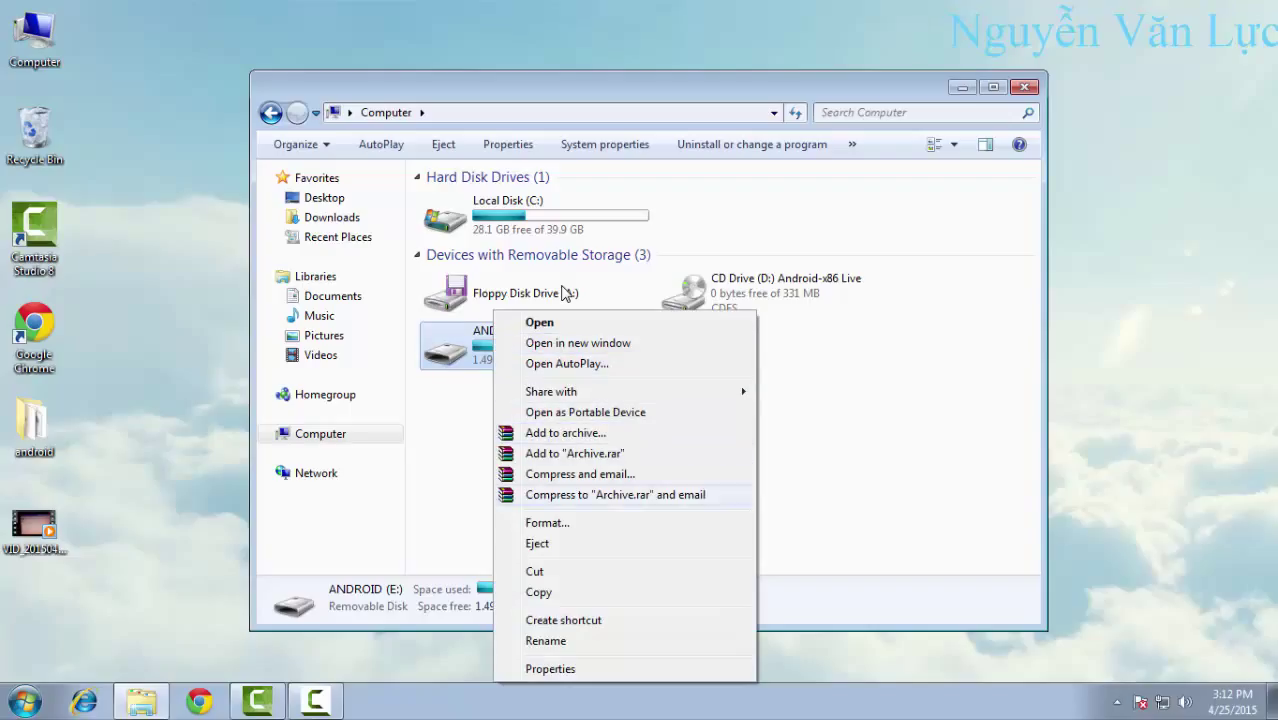
{"action": "key", "text": "Down"}
{"action": "key", "text": "Down"}
{"action": "key", "text": "Up"}
{"action": "key", "text": "Return"}
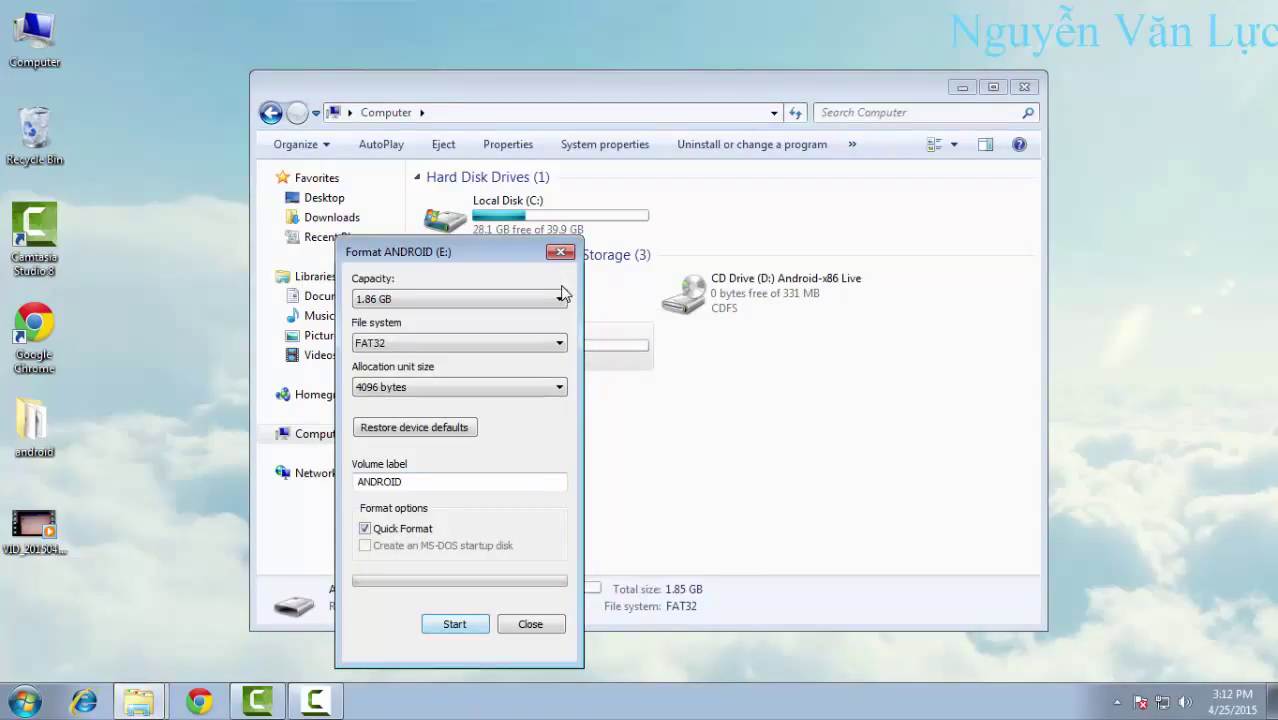
{"action": "key", "text": "Return"}
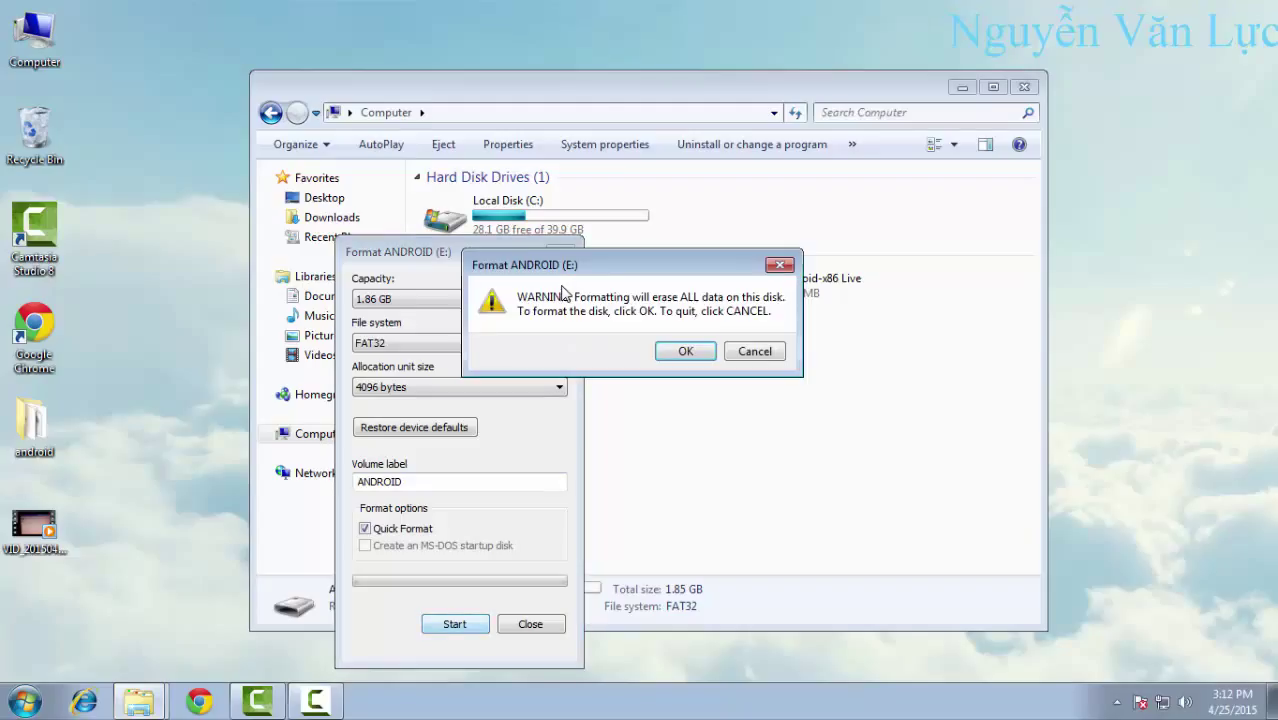
{"action": "key", "text": "Return"}
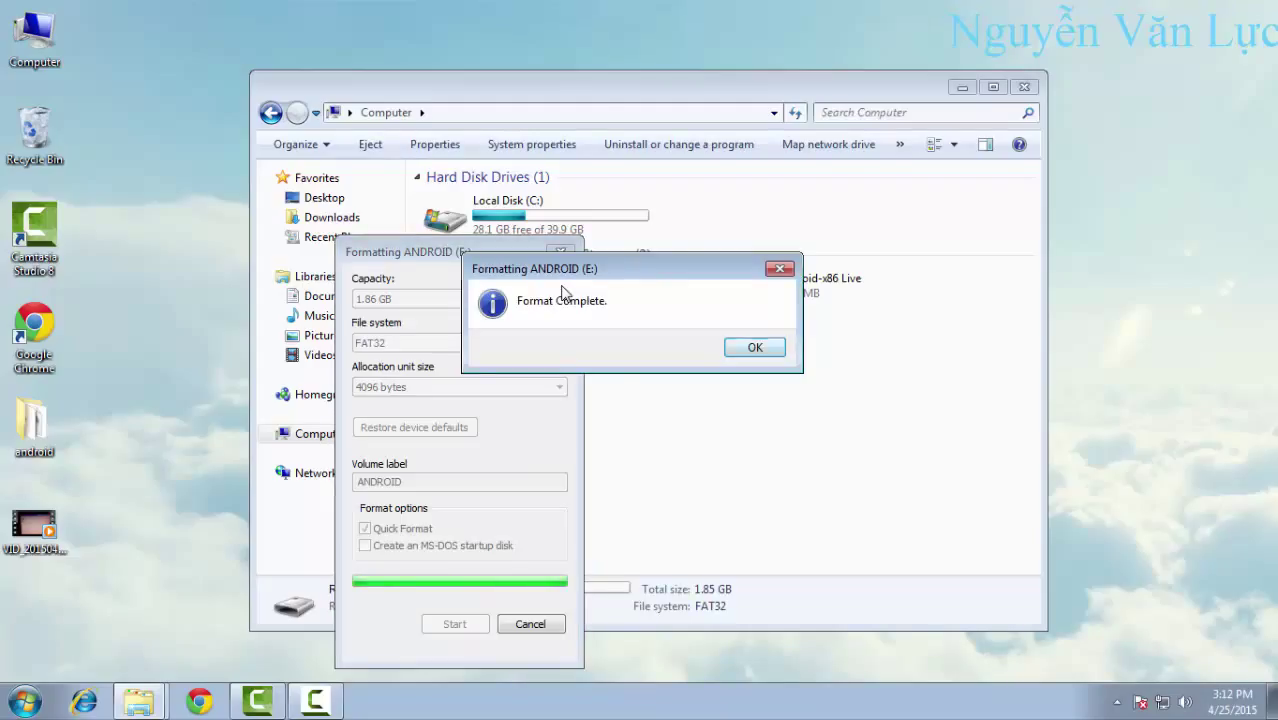
{"action": "key", "text": "Return"}
{"action": "key", "text": "Return"}
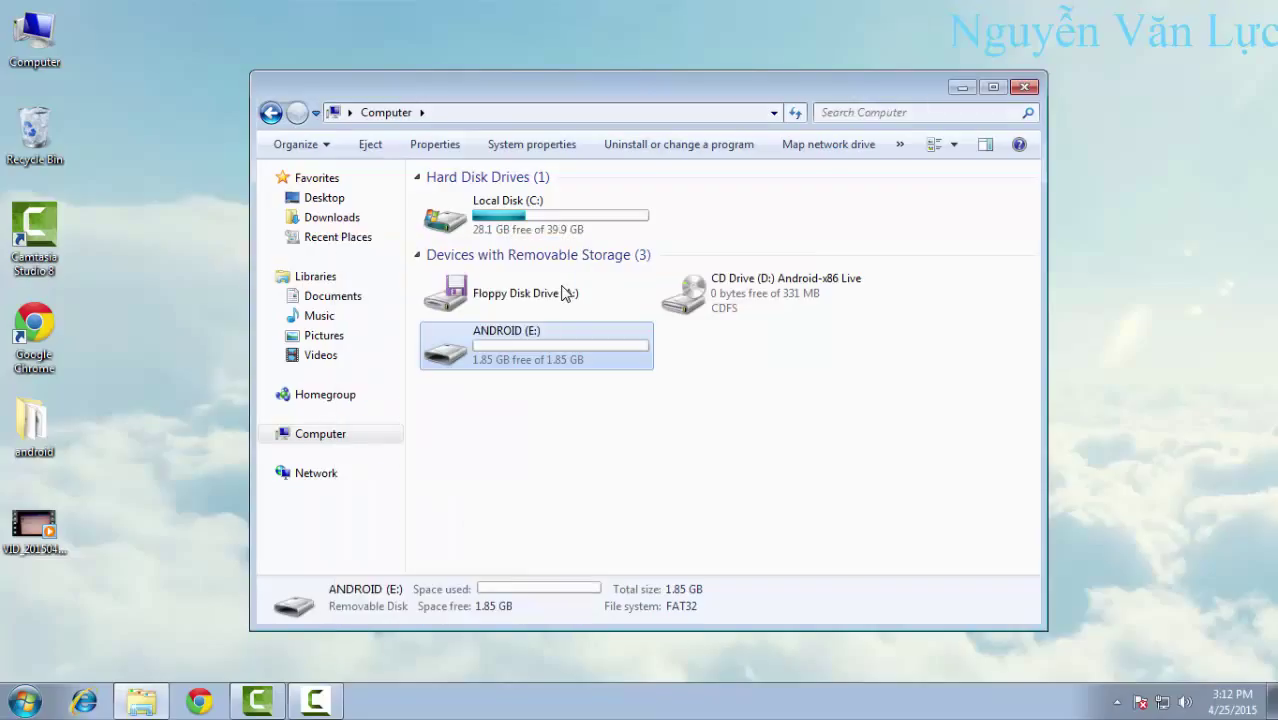
{"action": "key", "text": "alt+F4"}
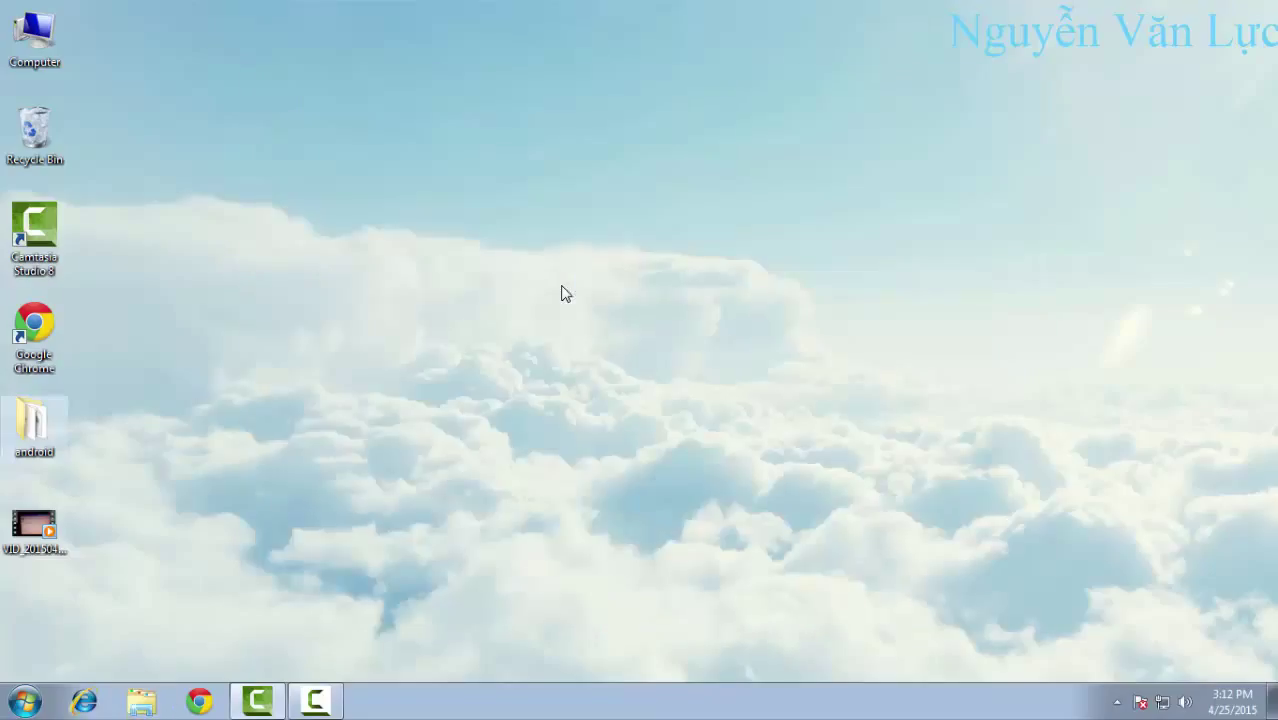
- Launch unetbootin-windows-608 from the android folder on the desktop
{"action": "key", "text": "Return"}
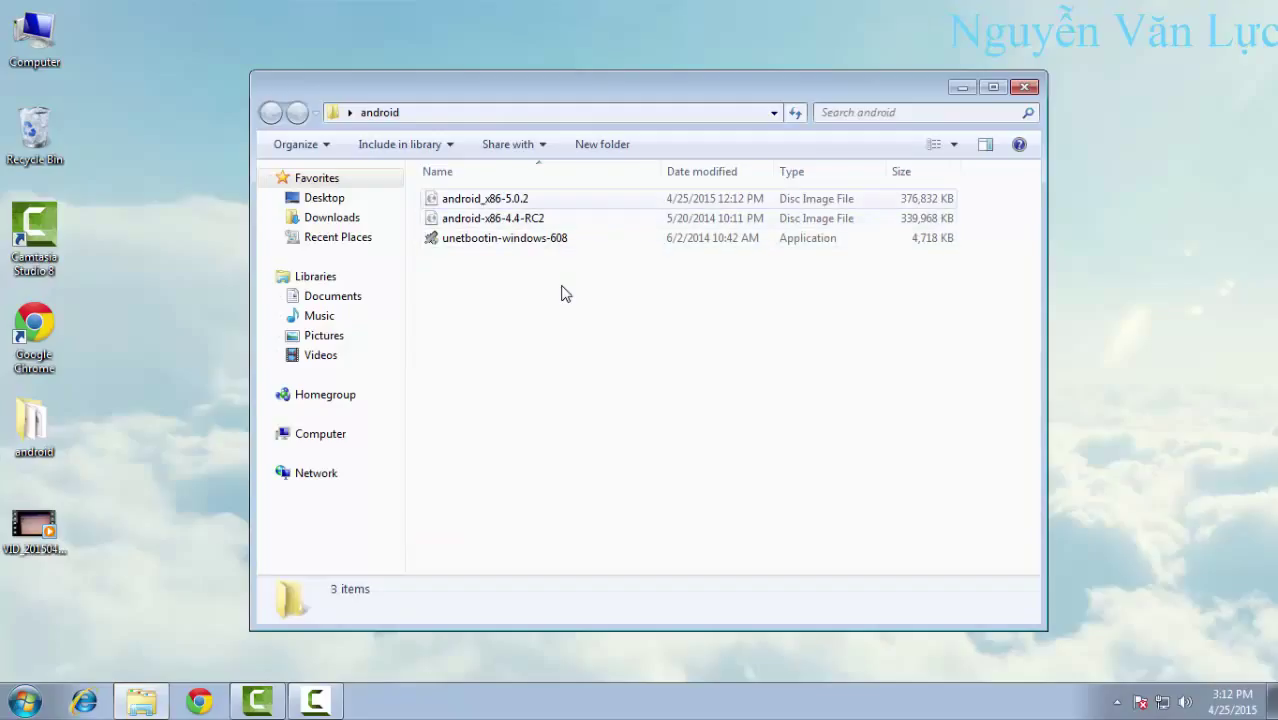
{"action": "key", "text": "Down"}
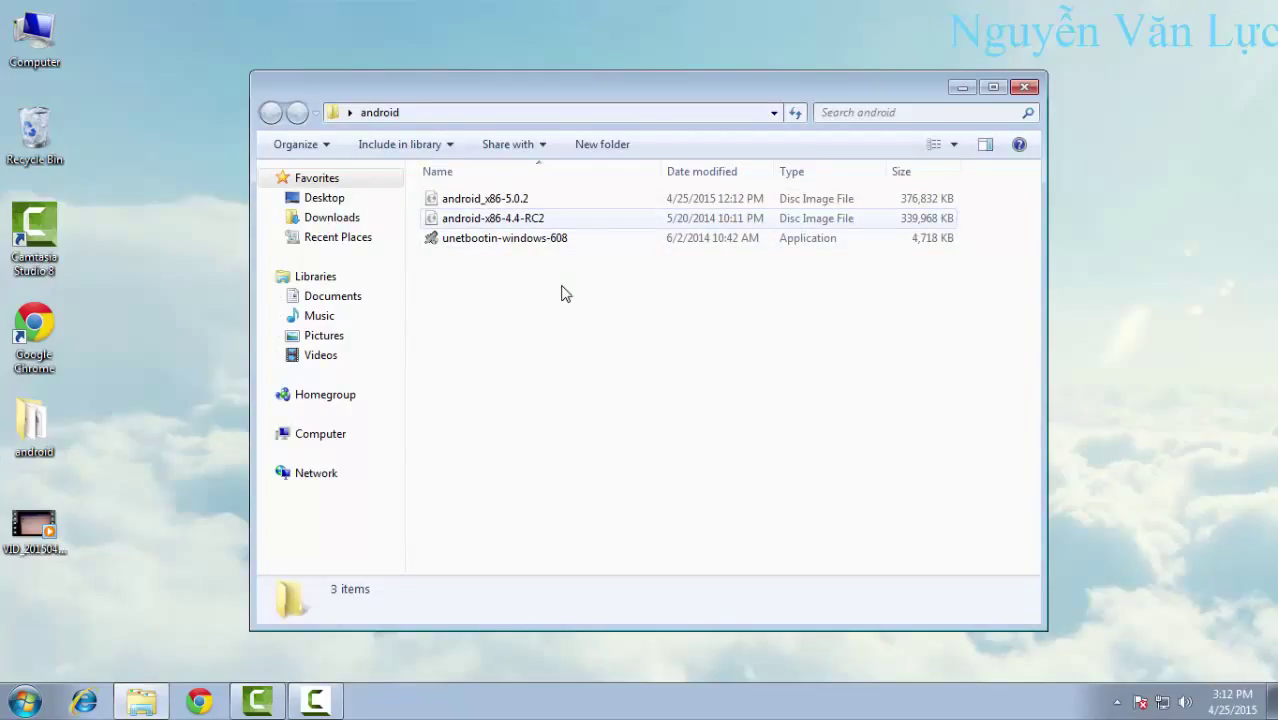
{"action": "key", "text": "Down"}
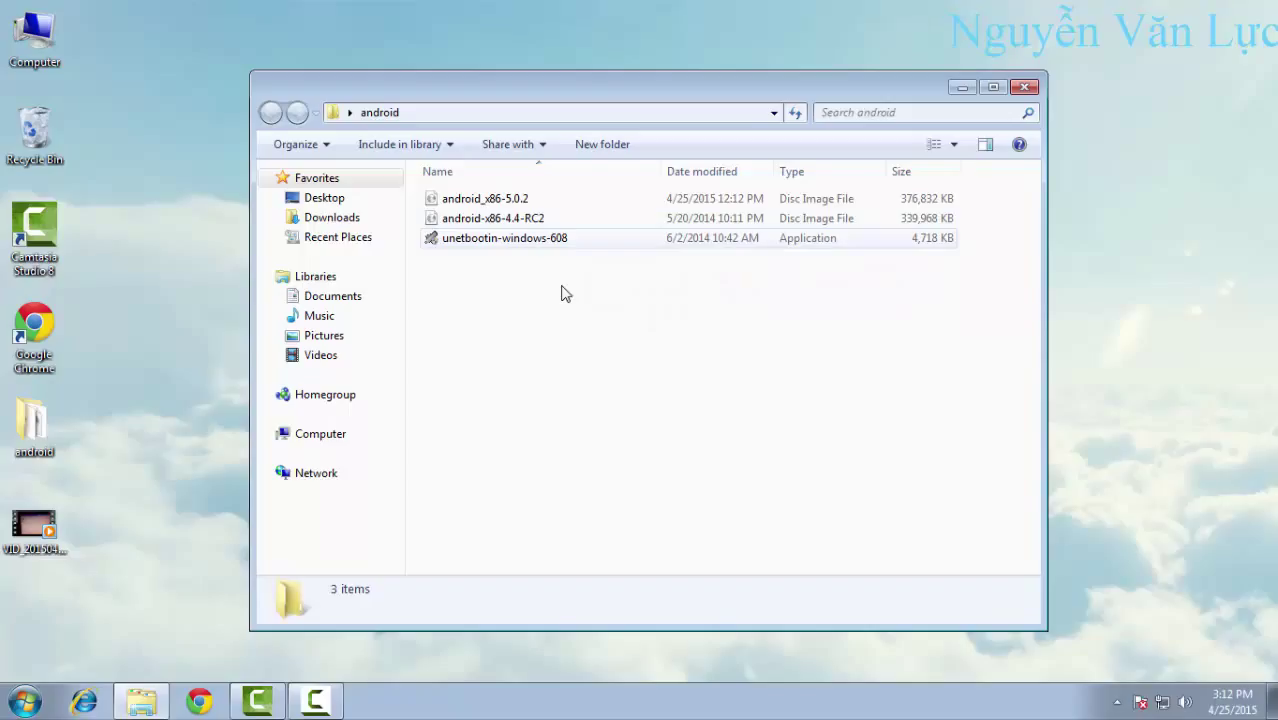
{"action": "left_click", "coordinate": [536, 238]}
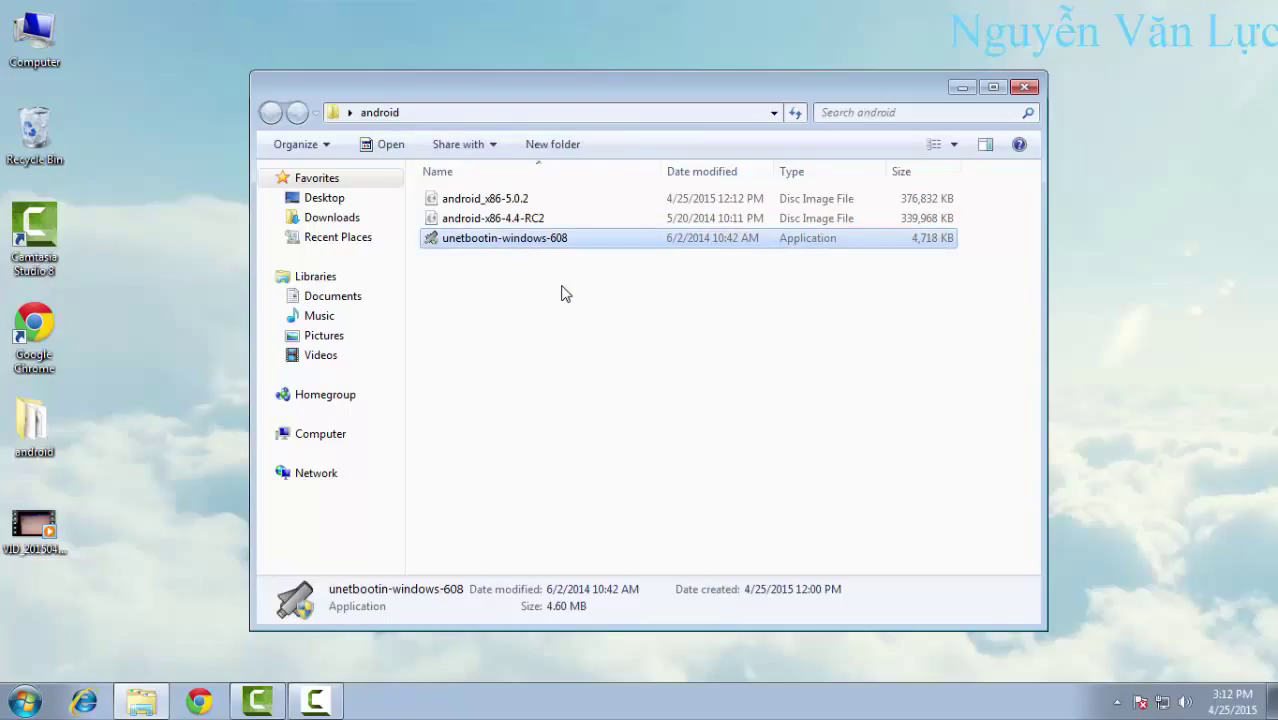
{"action": "key", "text": "Return"}
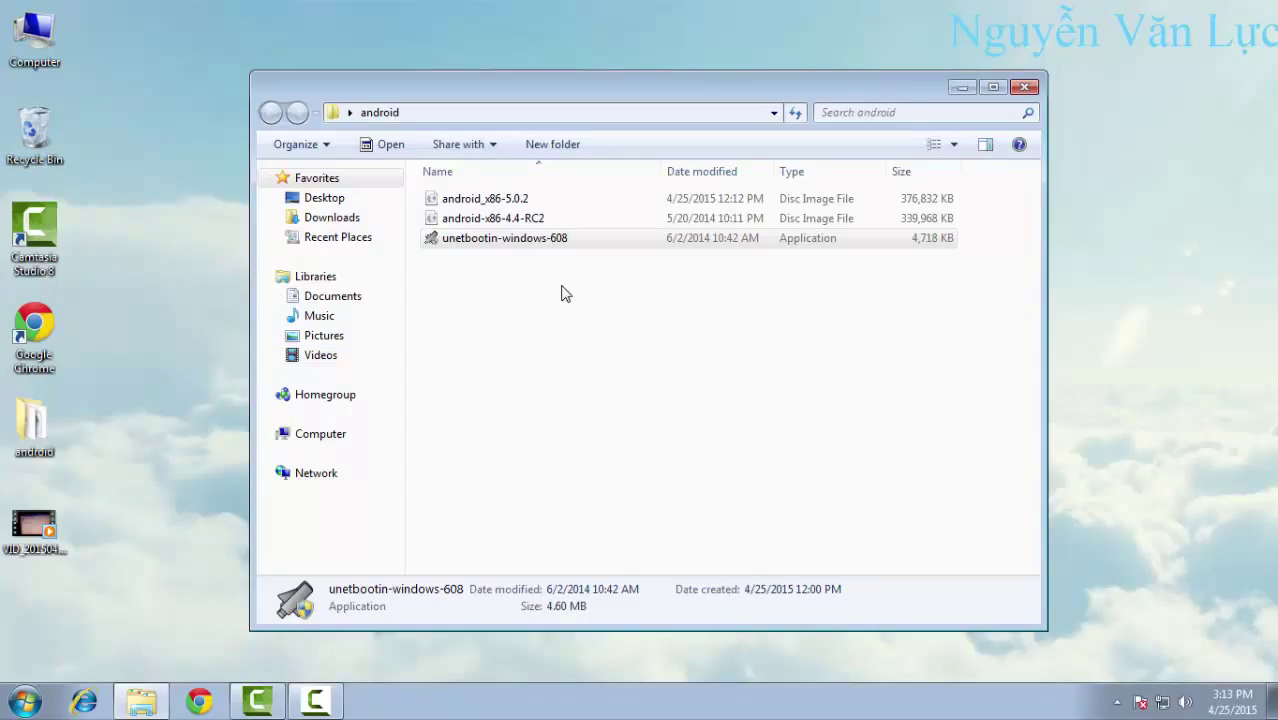
- Minimize all open windows and refresh the desktop
{"action": "key", "text": "super+d"}
{"action": "key", "text": "shift+F10"}
{"action": "key", "text": "Down"}
{"action": "key", "text": "Down"}
{"action": "key", "text": "Down"}
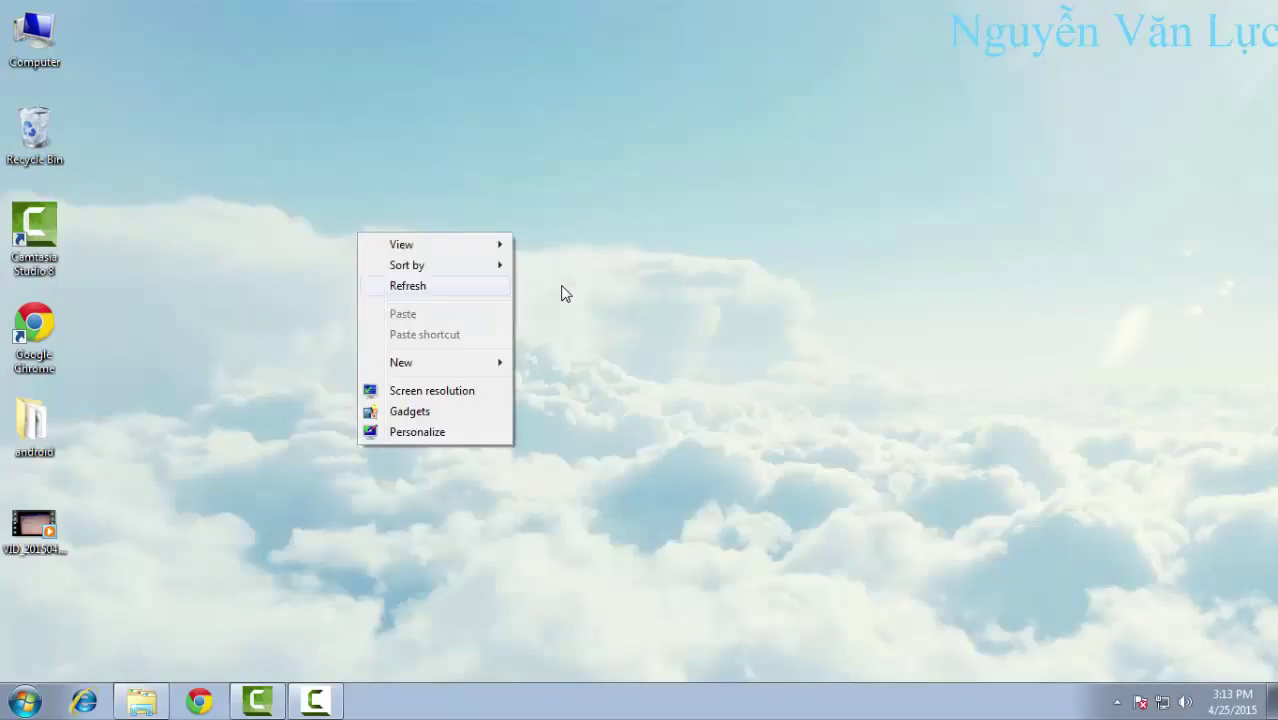
{"action": "key", "text": "Return"}
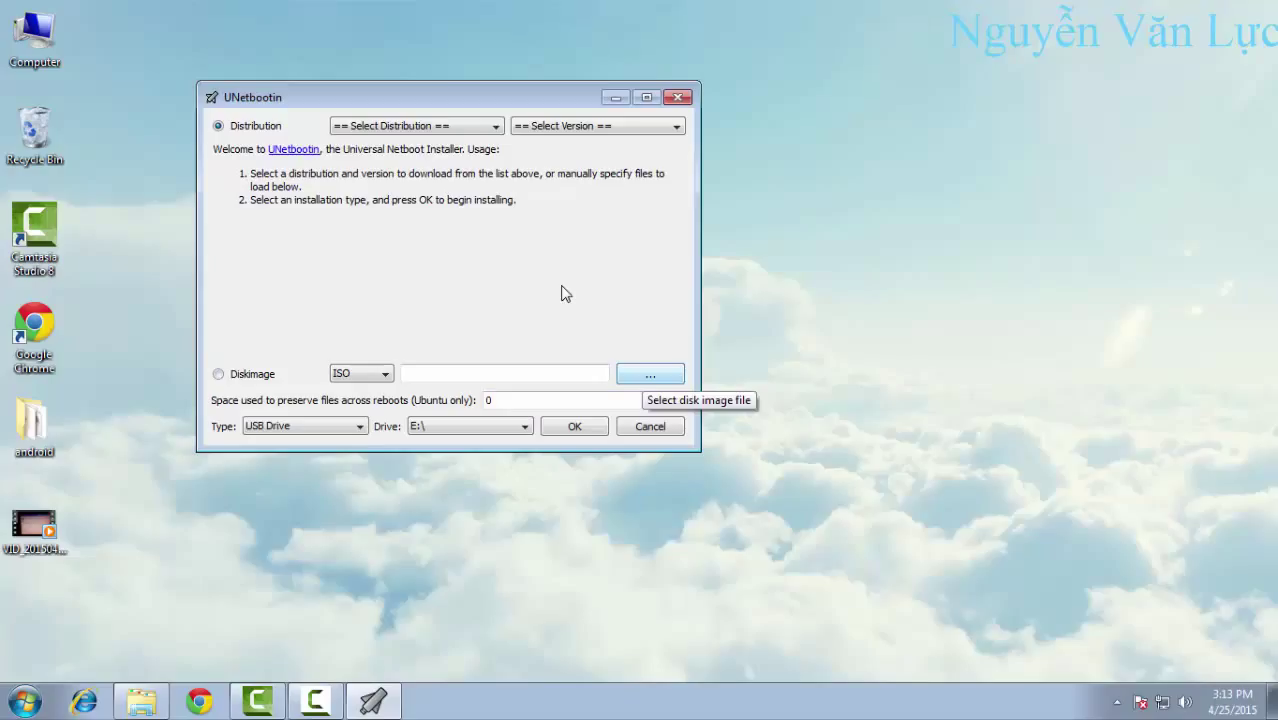
- Load android_x86-5.0.2.iso from the android folder as the ISO disk image in UNetbootin
{"action": "left_click", "coordinate": [650, 373]}
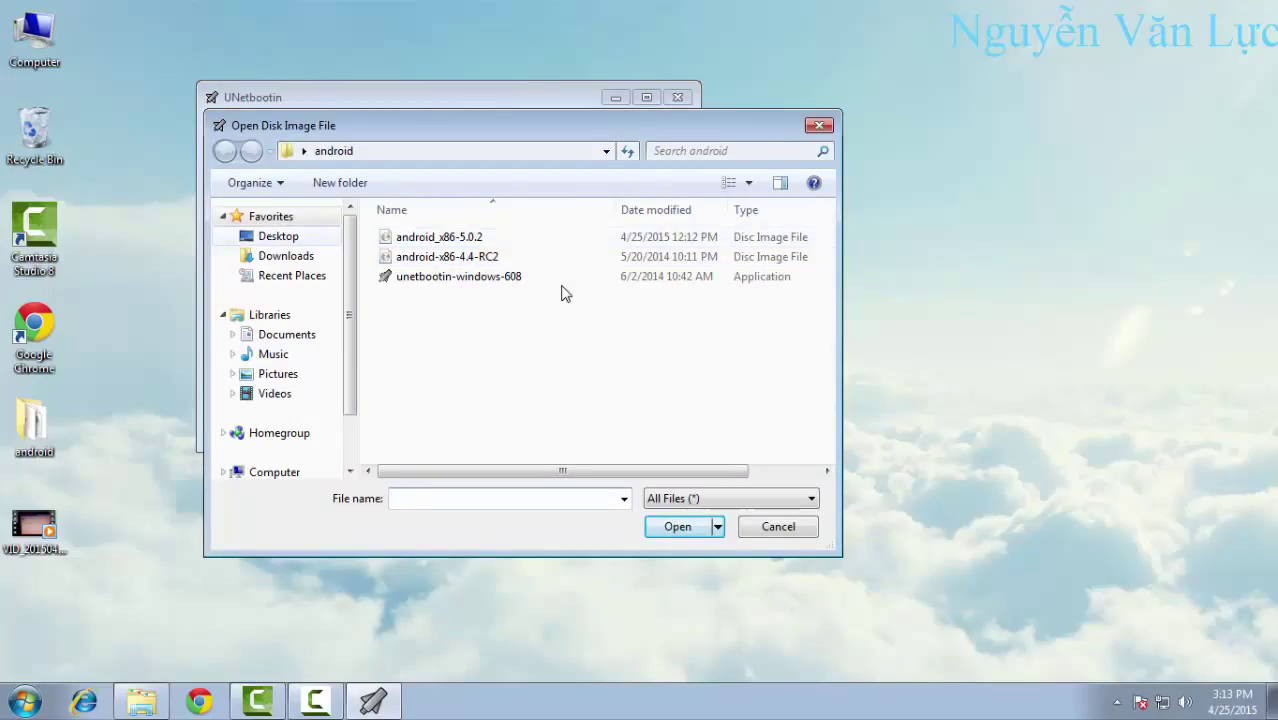
{"action": "key", "text": "Down"}
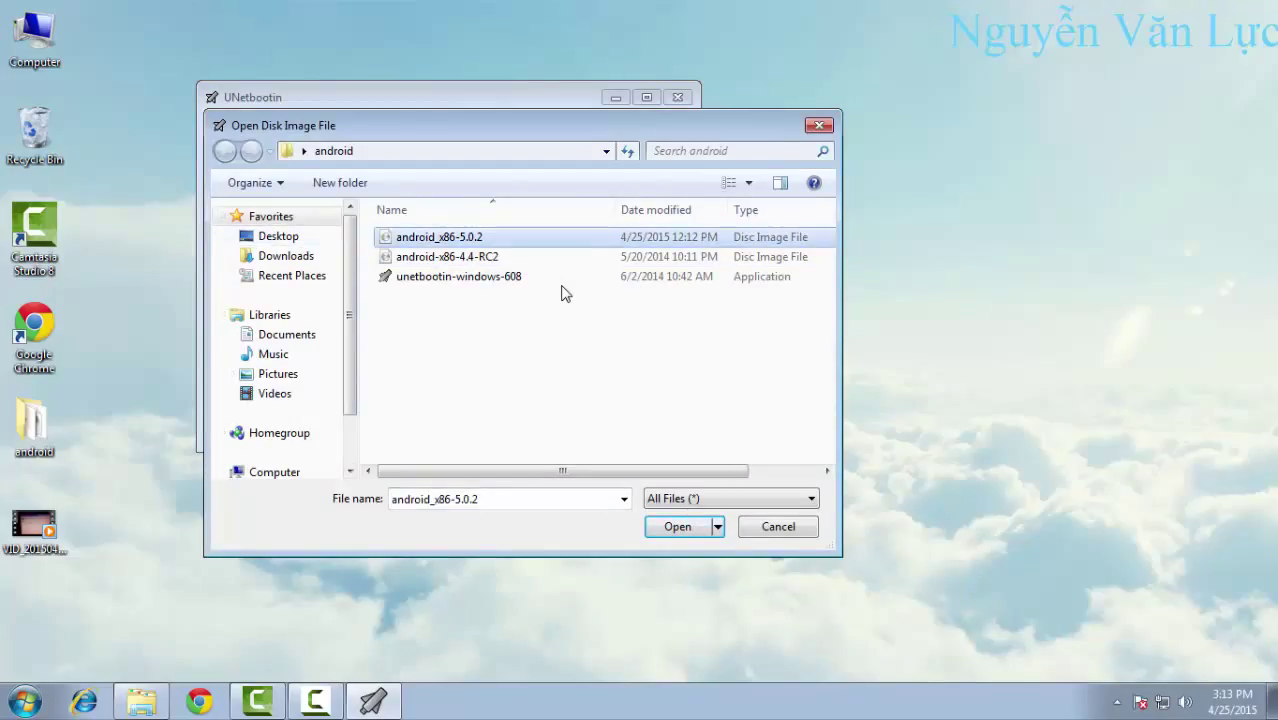
{"action": "key", "text": "Return"}
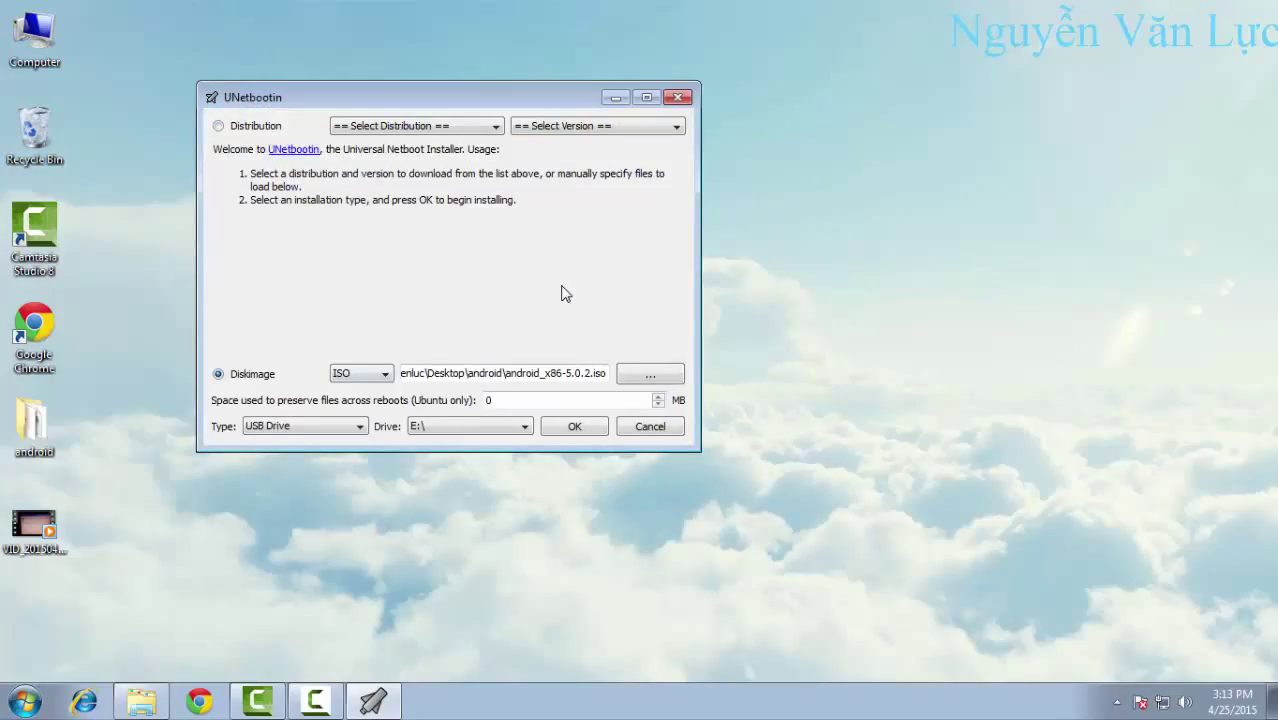
- Set the installation type to USB Drive and the target drive to E:\
{"action": "key", "text": "alt+Down"}
{"action": "key", "text": "Up"}
{"action": "key", "text": "Down"}
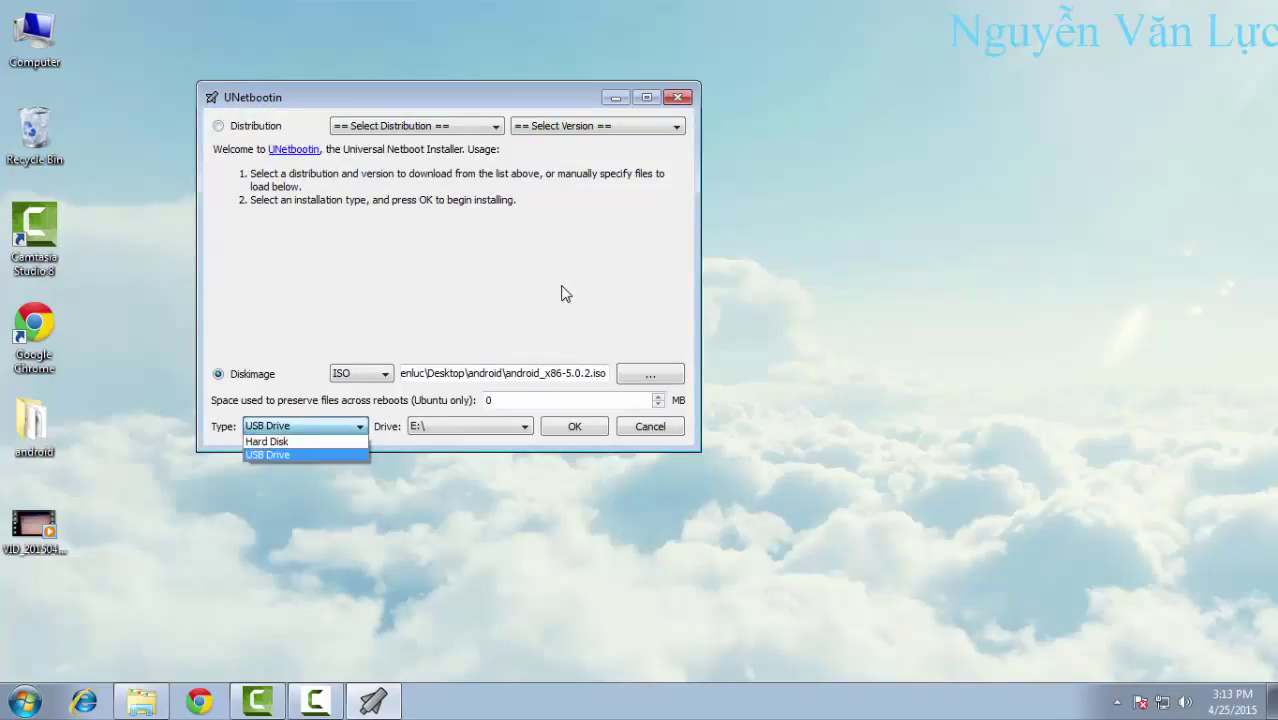
{"action": "key", "text": "Return"}
{"action": "key", "text": "Tab"}
{"action": "key", "text": "alt+Down"}
{"action": "key", "text": "Return"}
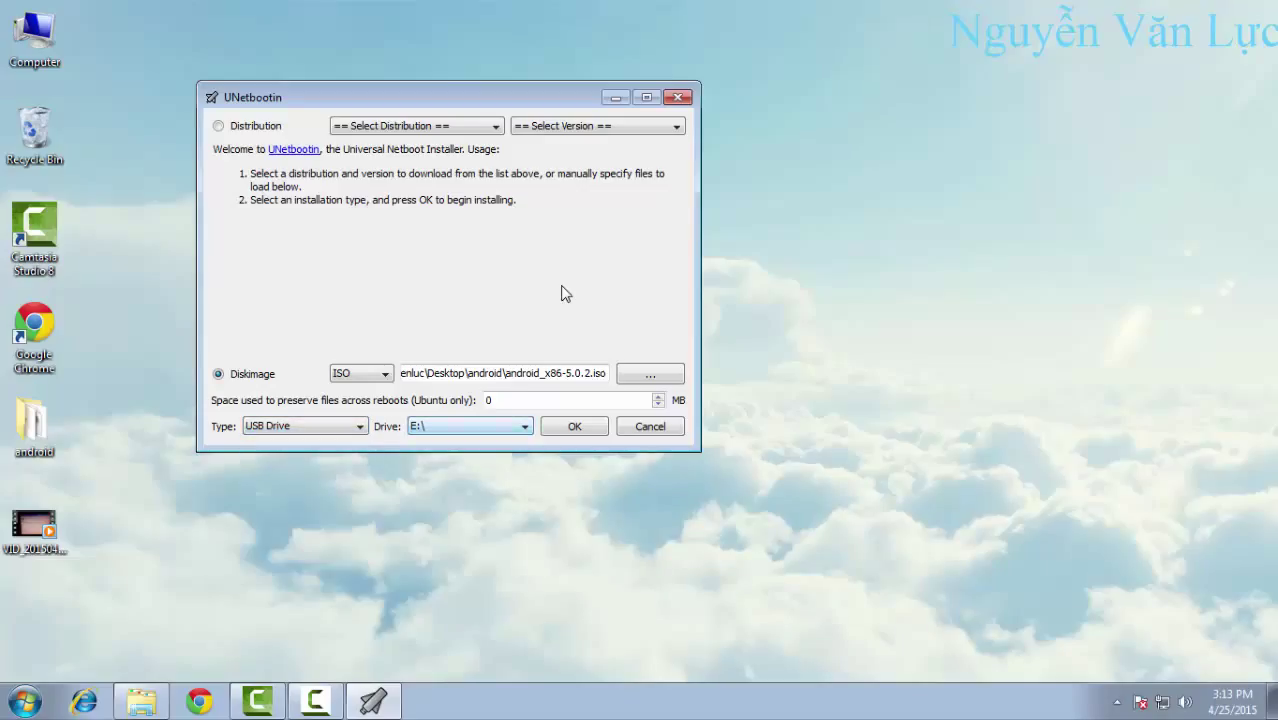
- Check the ANDROID drive's letter in the computer's drive list and start the UNetbootin installation
{"action": "key", "text": "alt+Tab"}
{"action": "key", "text": "Return"}
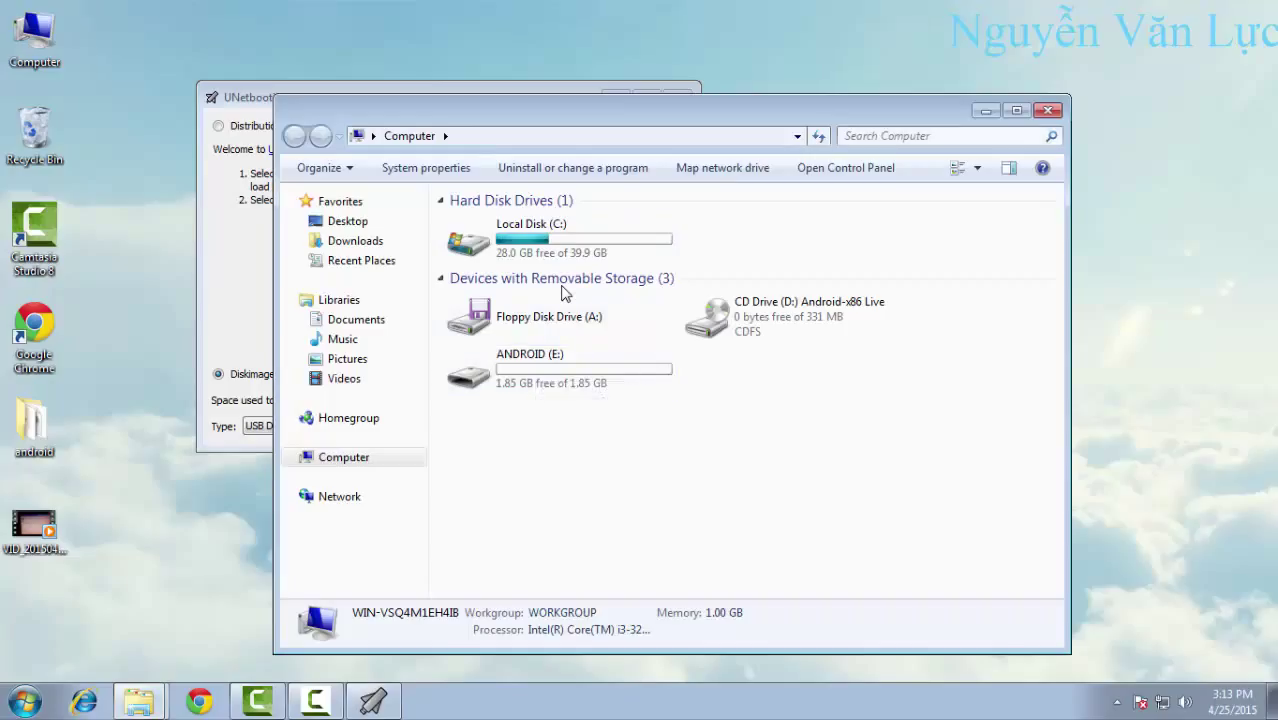
{"action": "key", "text": "alt+F4"}
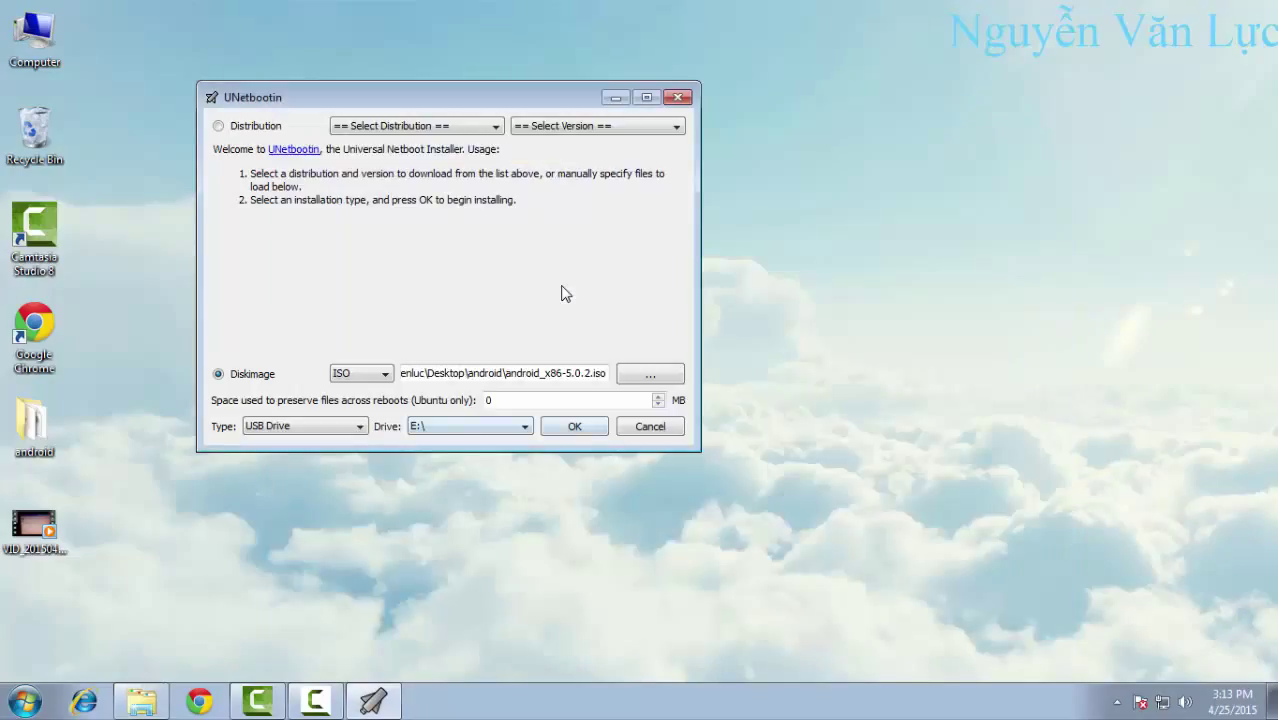
{"action": "key", "text": "Return"}
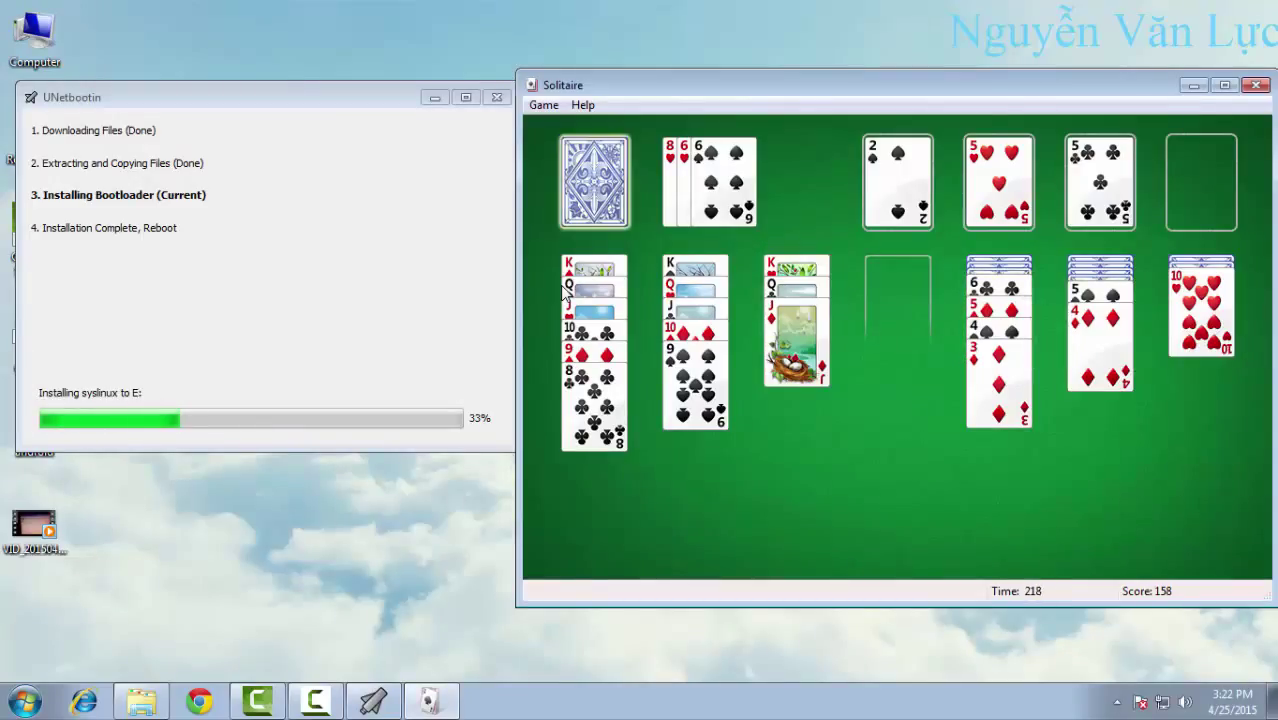
- End the current Solitaire game and exit Solitaire while the bootloader installs
{"action": "key", "text": "Return"}
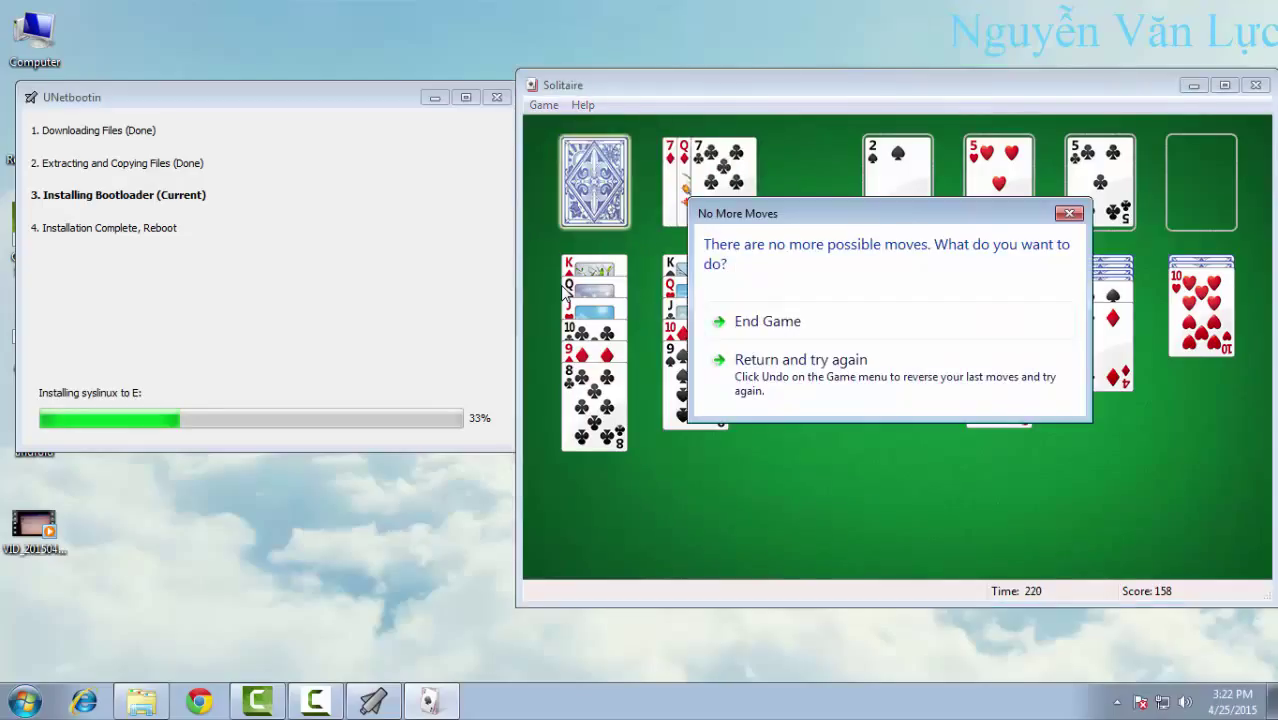
{"action": "key", "text": "Return"}
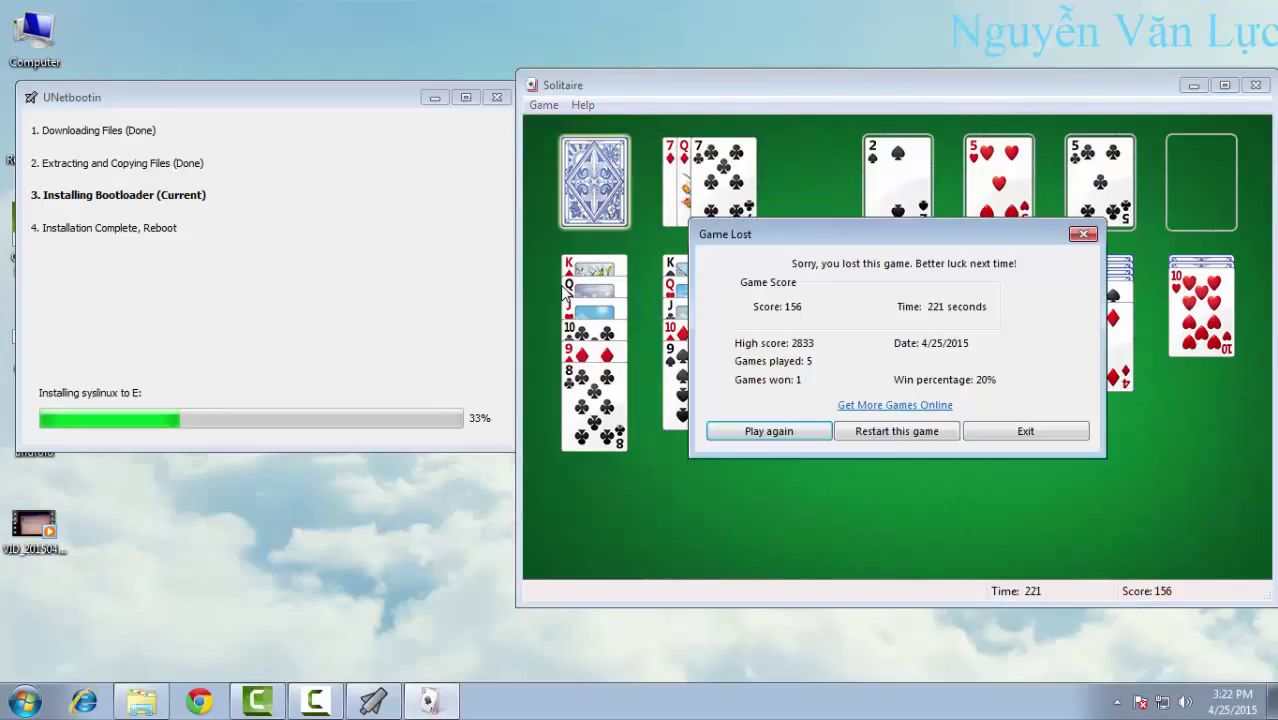
{"action": "key", "text": "Right"}
{"action": "key", "text": "Right"}
{"action": "key", "text": "Return"}
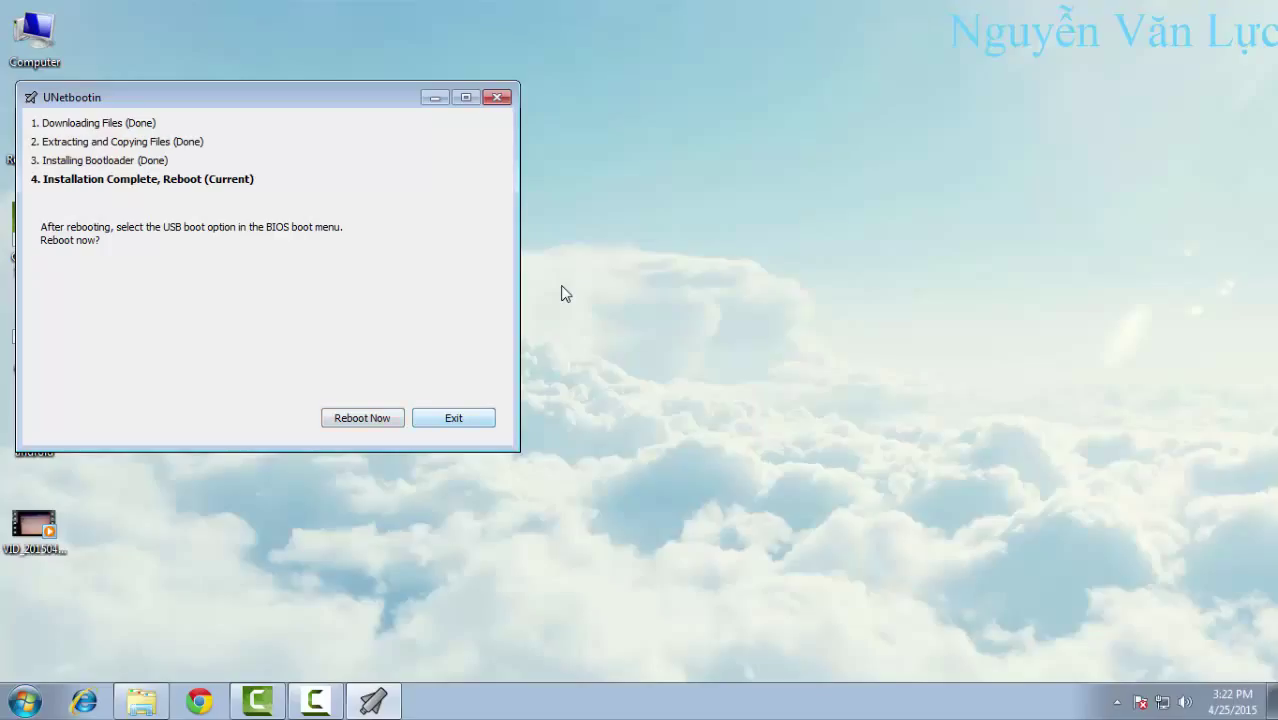
- Exit UNetbootin without rebooting the computer
{"action": "key", "text": "Return"}
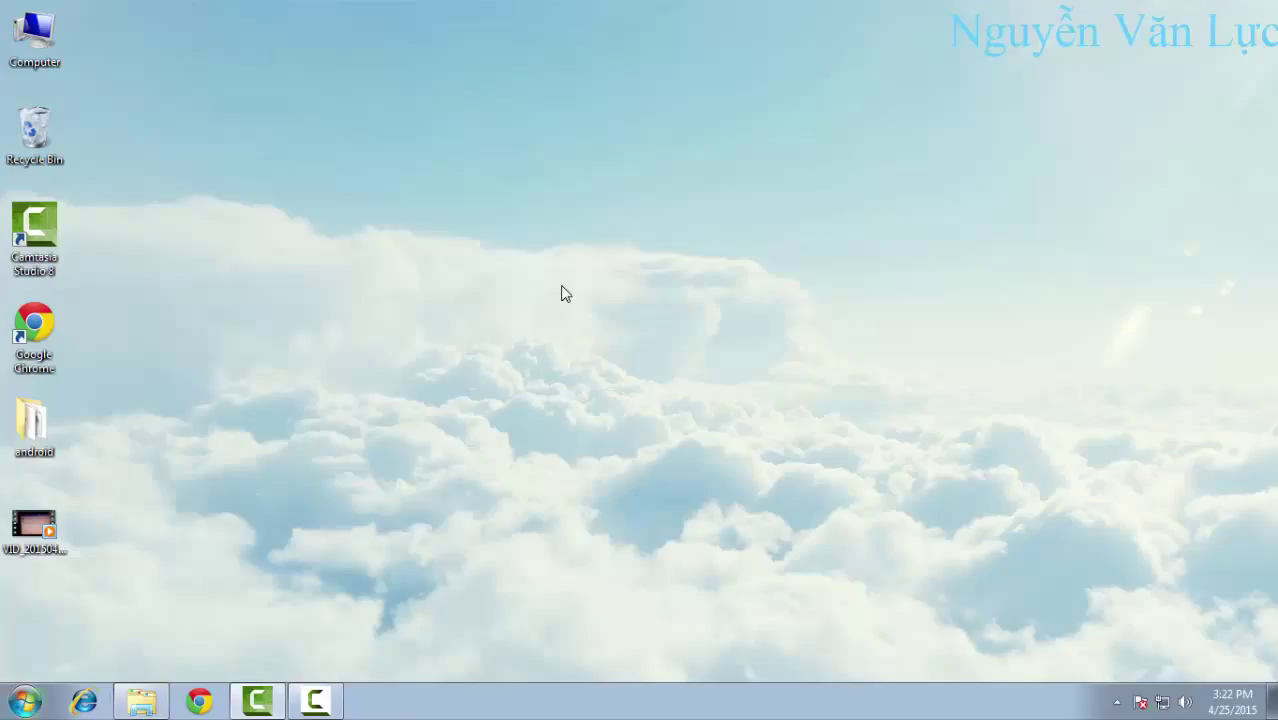
{"action": "key", "text": "Escape"}
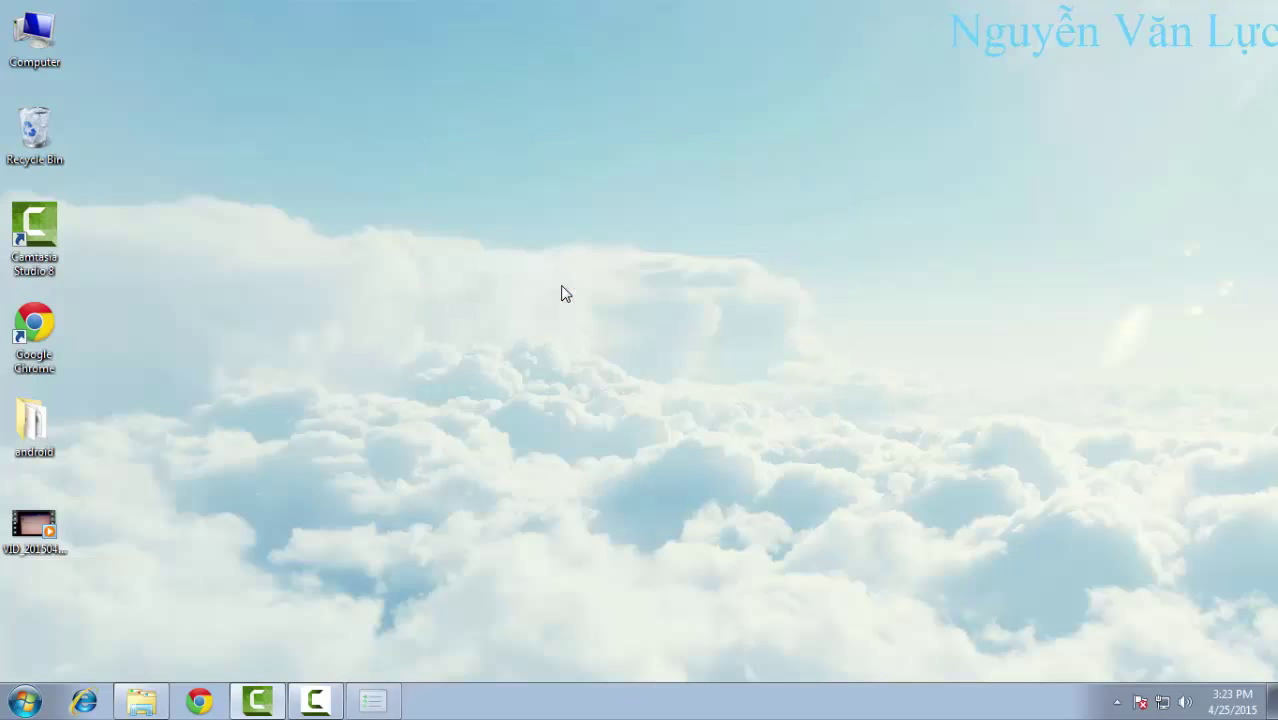